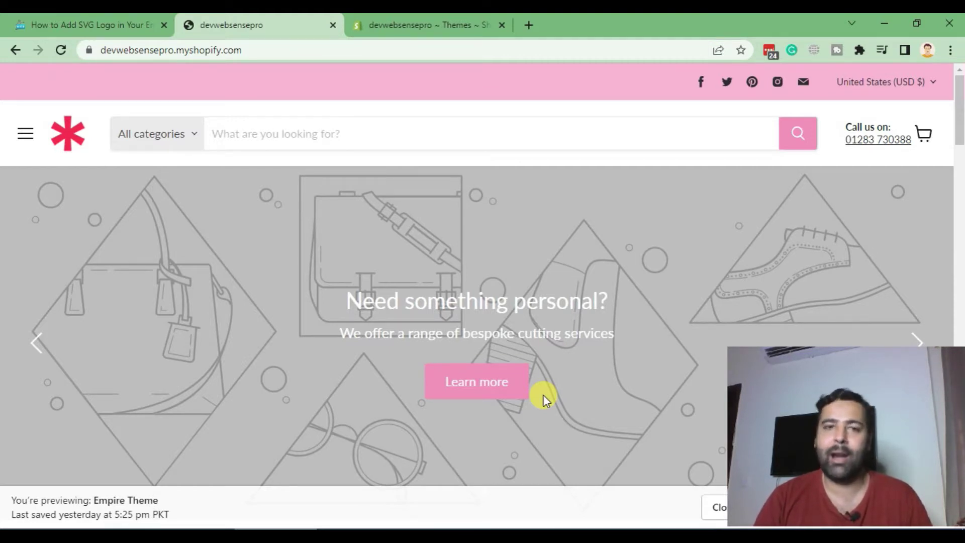
Bring up the admin Themes page and highlight the Empire Theme title
click(408, 25)
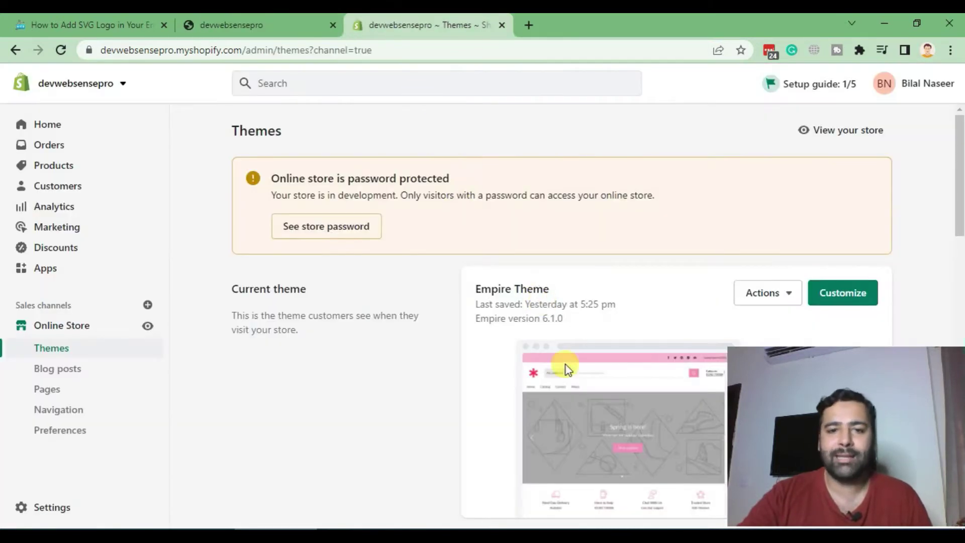
drag(553, 289, 468, 289)
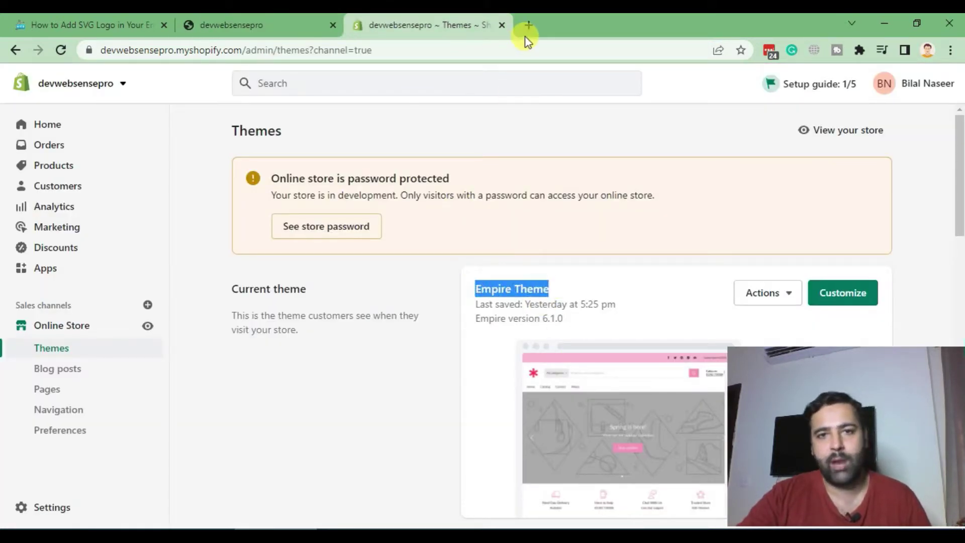
Search Google for 'Empire Theme' in a new tab
click(528, 25)
text(Empi)
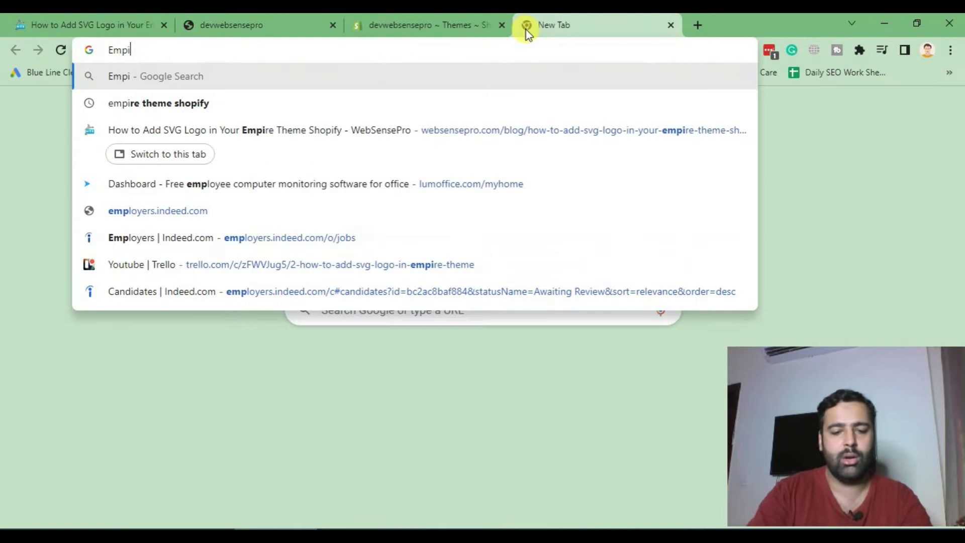
text(re Theme)
key(Return)
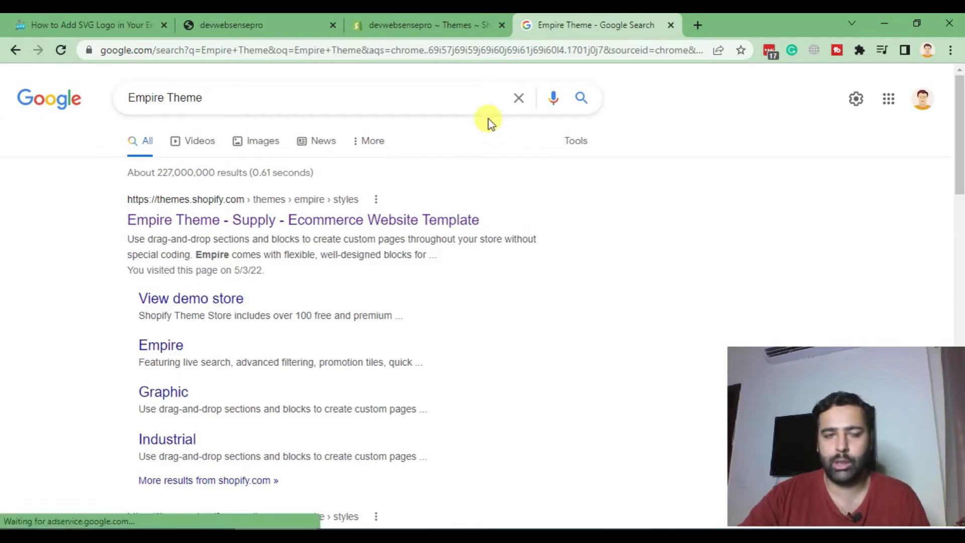
Switch to the tab holding the WebSensePro SVG-logo tutorial for Empire
click(283, 15)
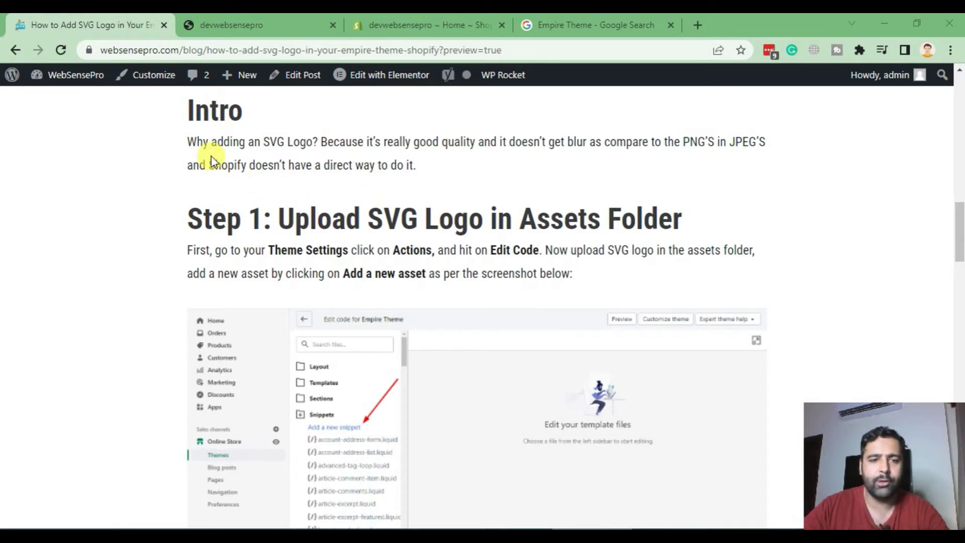
drag(196, 142, 432, 162)
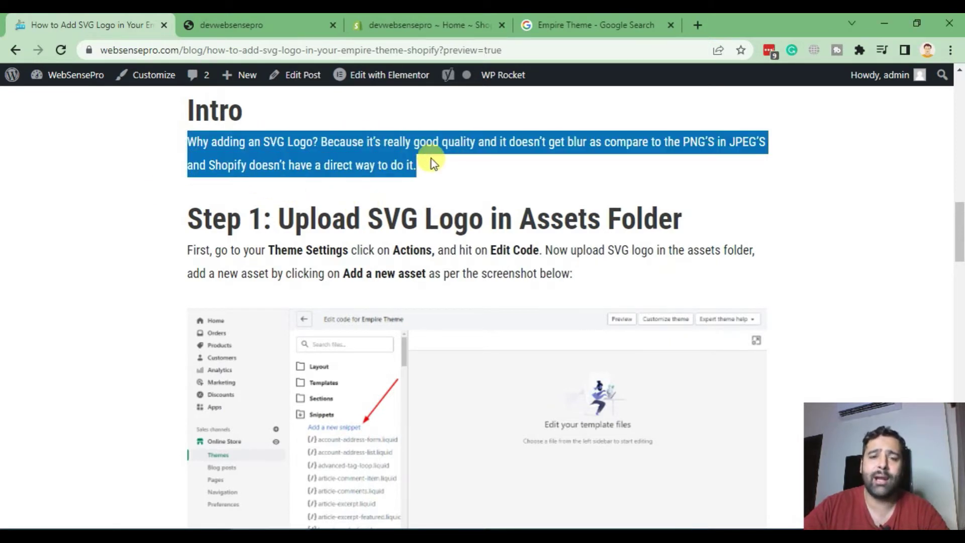
click(451, 164)
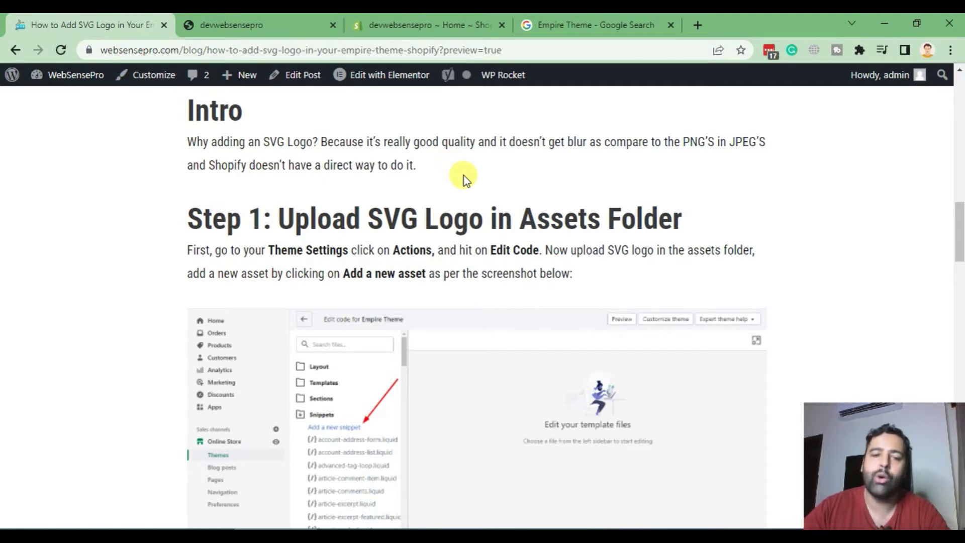
Go to Online Store Themes in admin and open Empire Theme's Actions menu
click(426, 27)
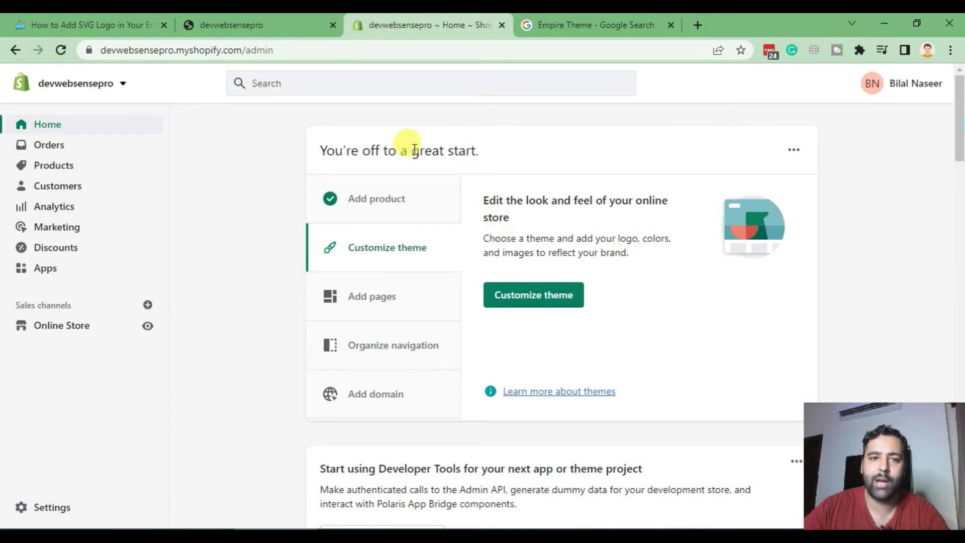
click(61, 331)
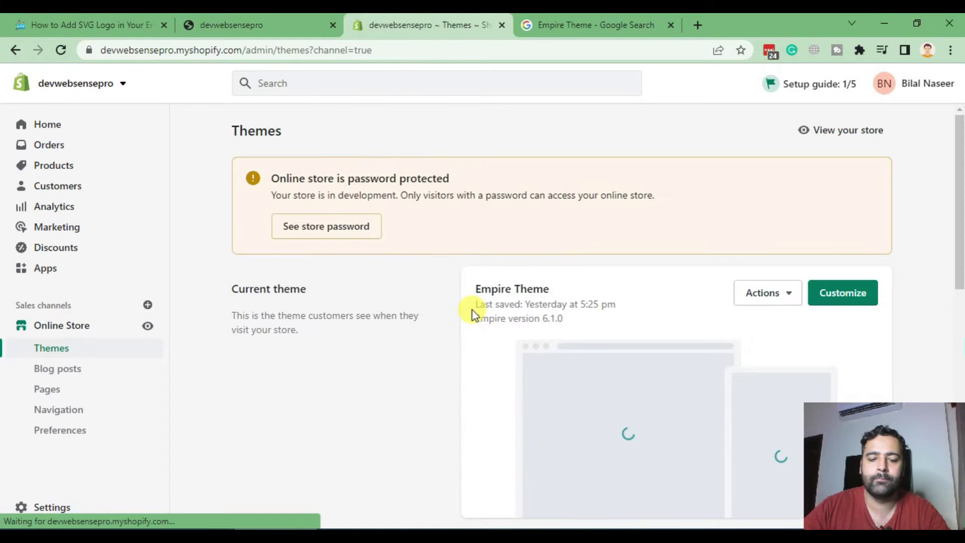
scroll(403, 162, down, 3)
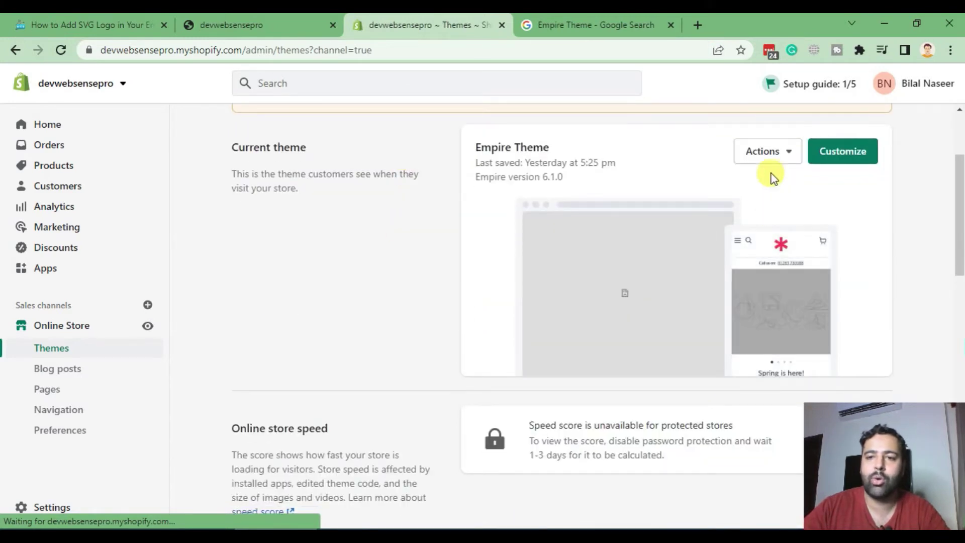
click(772, 152)
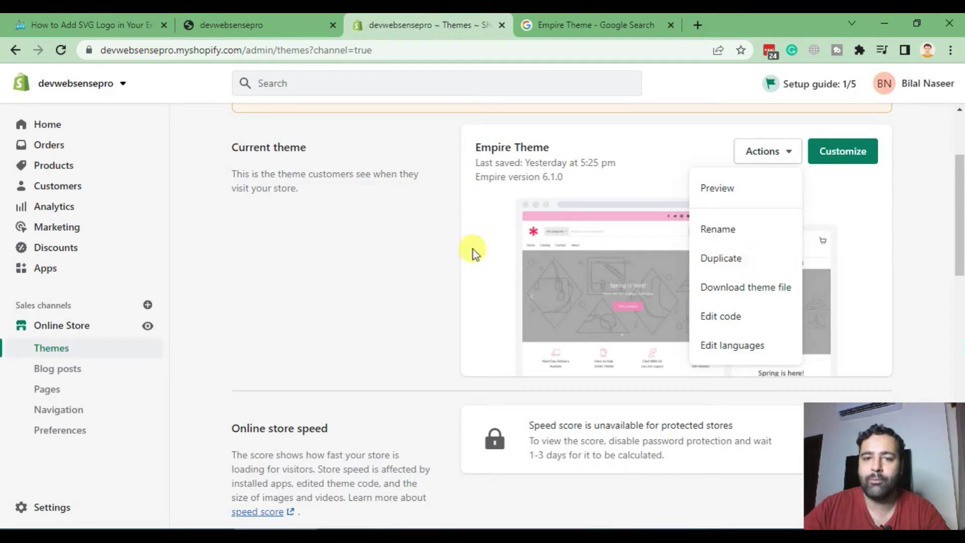
Scroll the Themes page and reopen Empire Theme's Actions list
scroll(473, 249, down, 5)
scroll(597, 366, down, 5)
scroll(582, 360, down, 5)
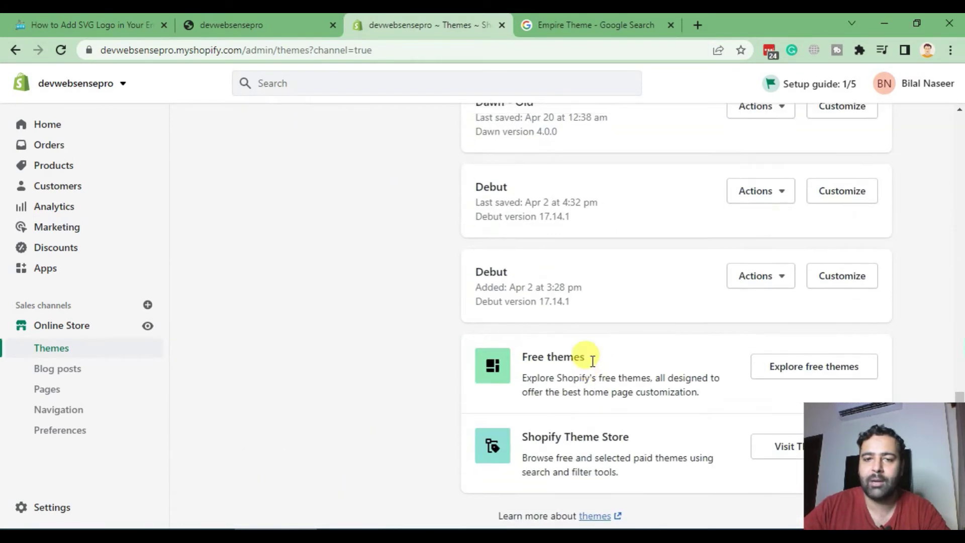
scroll(592, 361, up, 15)
scroll(592, 361, up, 3)
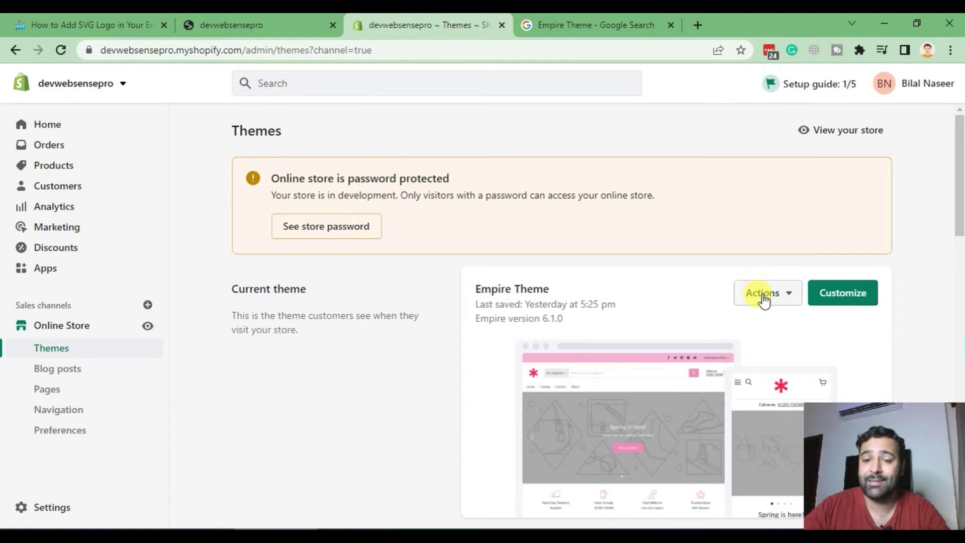
click(764, 297)
scroll(651, 241, down, 3)
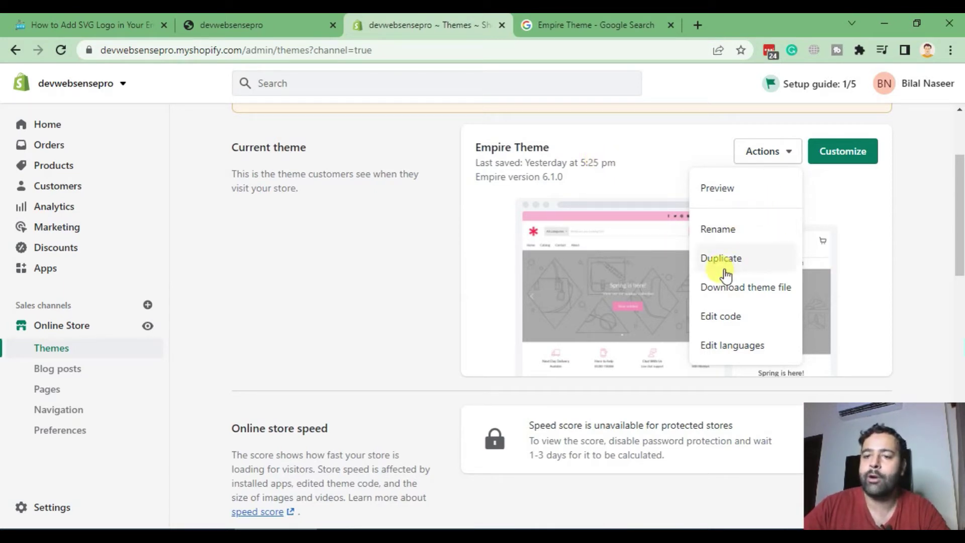
Open Empire Theme's code editor, expand Assets, and start 'Add a new asset'
click(717, 331)
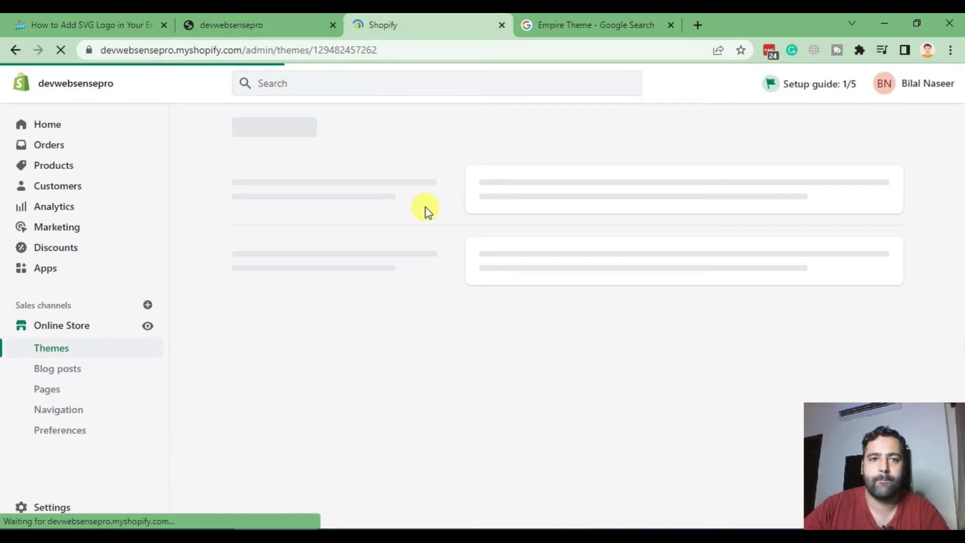
scroll(327, 215, down, 1)
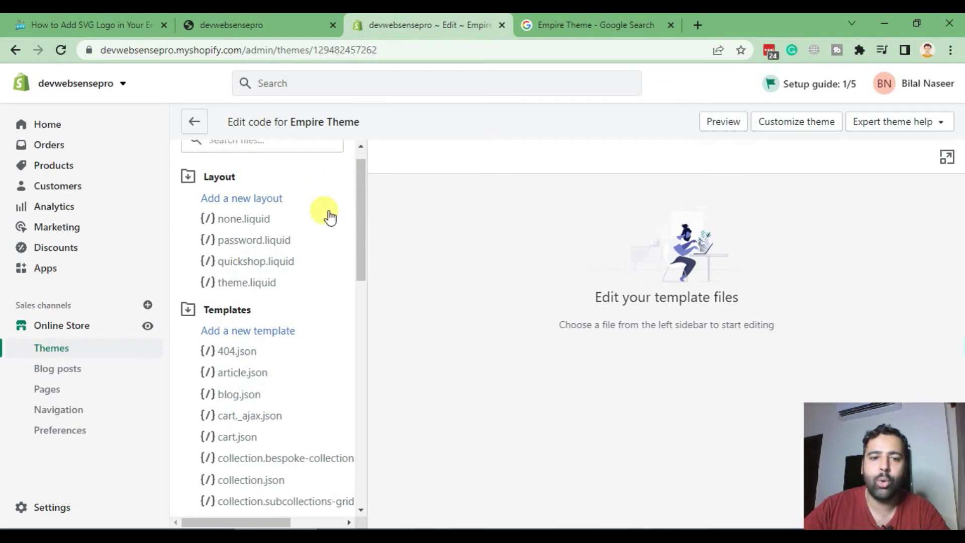
scroll(327, 216, down, 6)
scroll(330, 252, down, 5)
scroll(331, 251, down, 2)
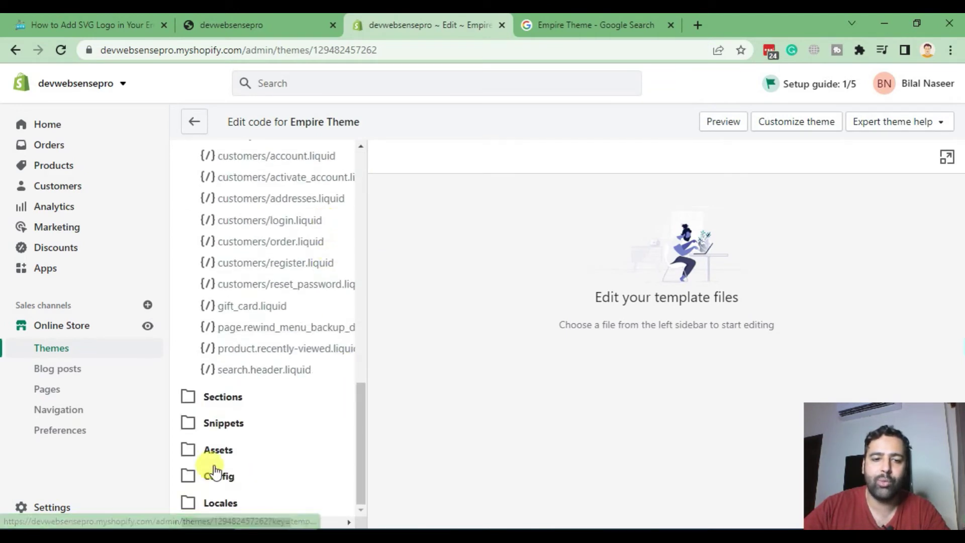
click(241, 459)
scroll(306, 317, down, 5)
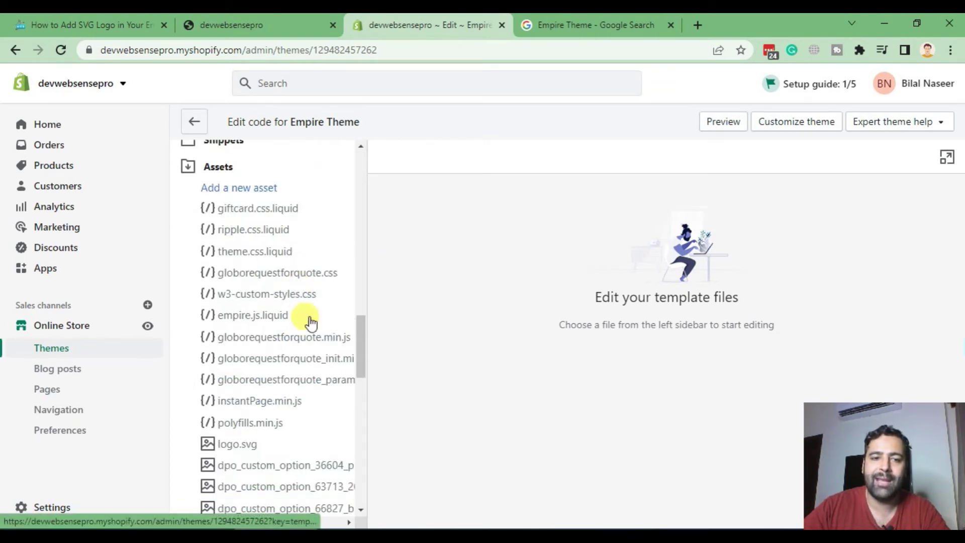
click(241, 190)
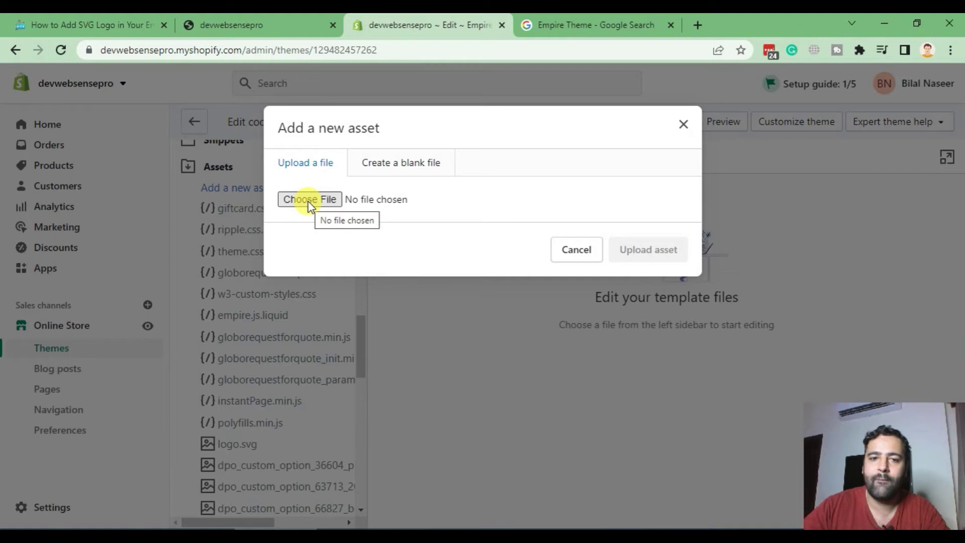
Dismiss the Add a new asset dialog, since logo.svg is already uploaded
click(684, 124)
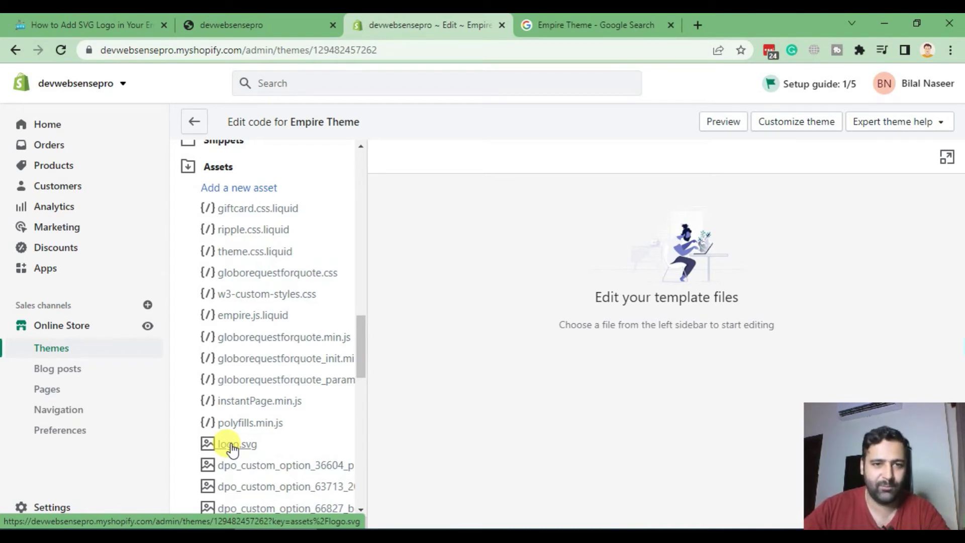
scroll(302, 402, up, 5)
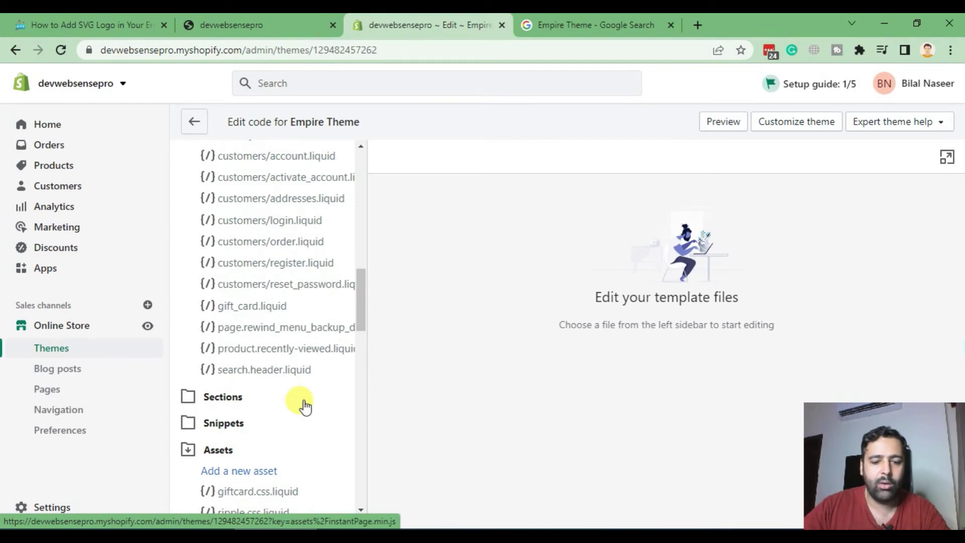
click(91, 24)
scroll(558, 211, down, 5)
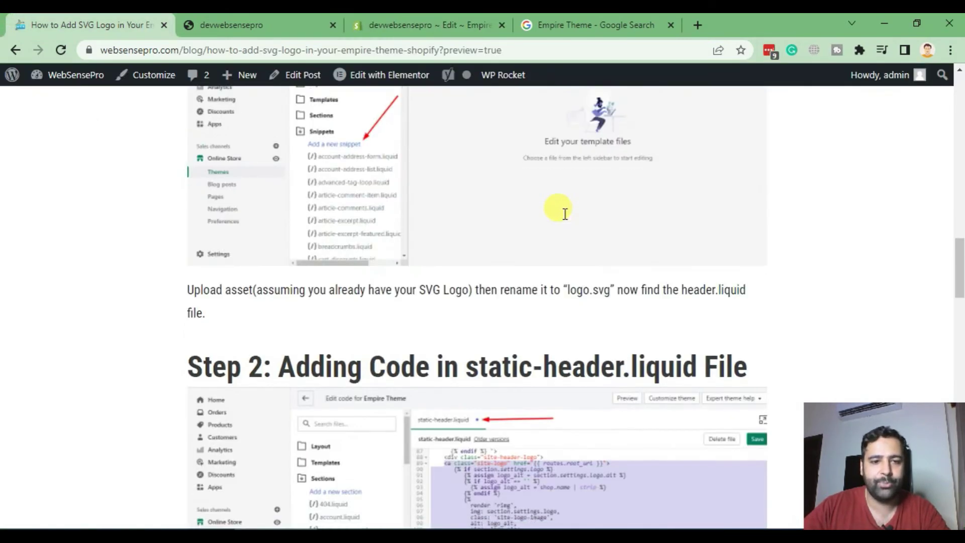
scroll(573, 223, down, 3)
scroll(584, 242, down, 4)
scroll(580, 254, up, 4)
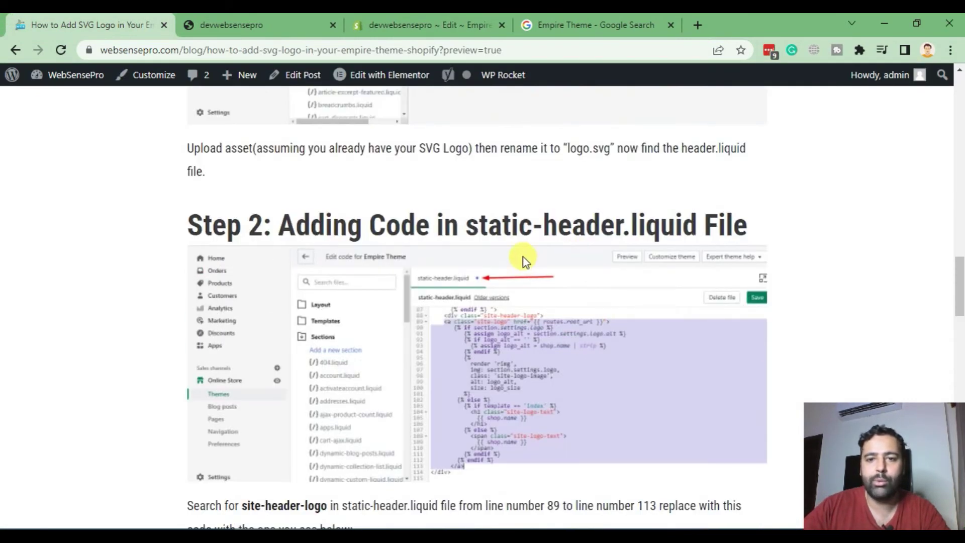
click(450, 22)
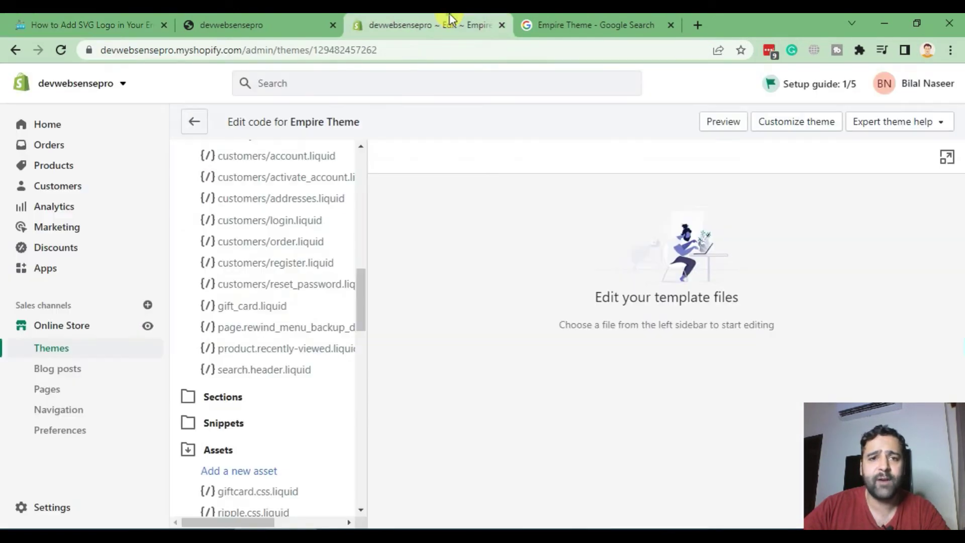
scroll(285, 344, up, 3)
scroll(231, 366, up, 3)
scroll(289, 334, up, 3)
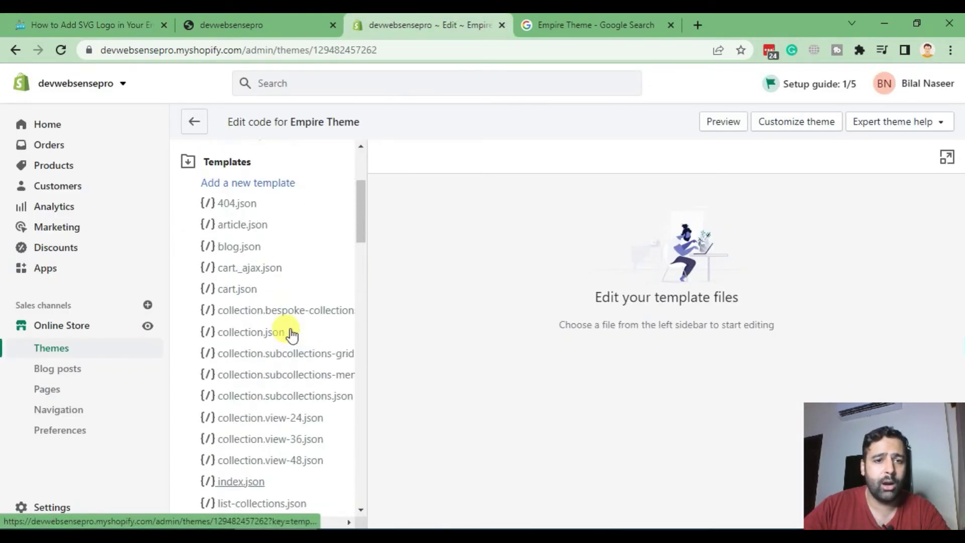
scroll(288, 334, up, 3)
Search theme files for 'stat' and open Sections/static-header.liquid
click(263, 167)
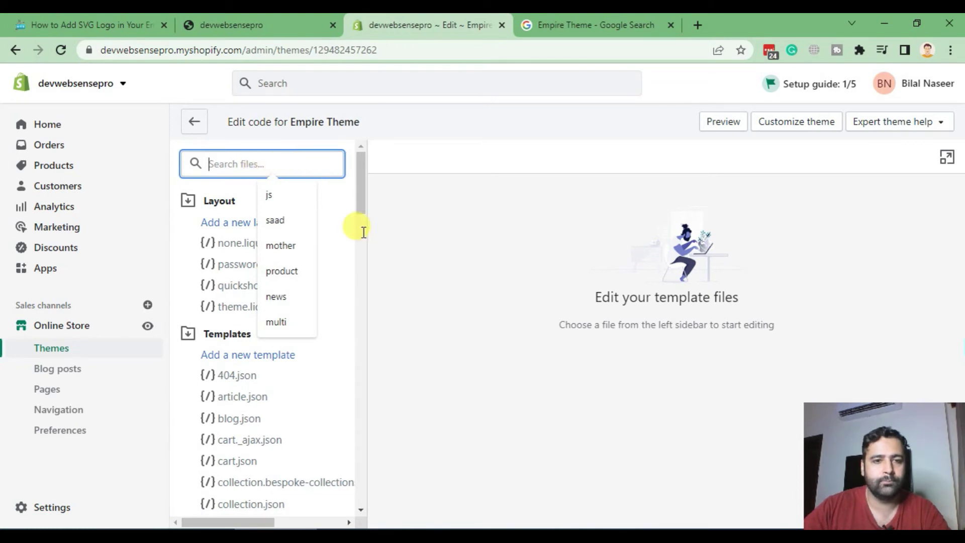
text(stat)
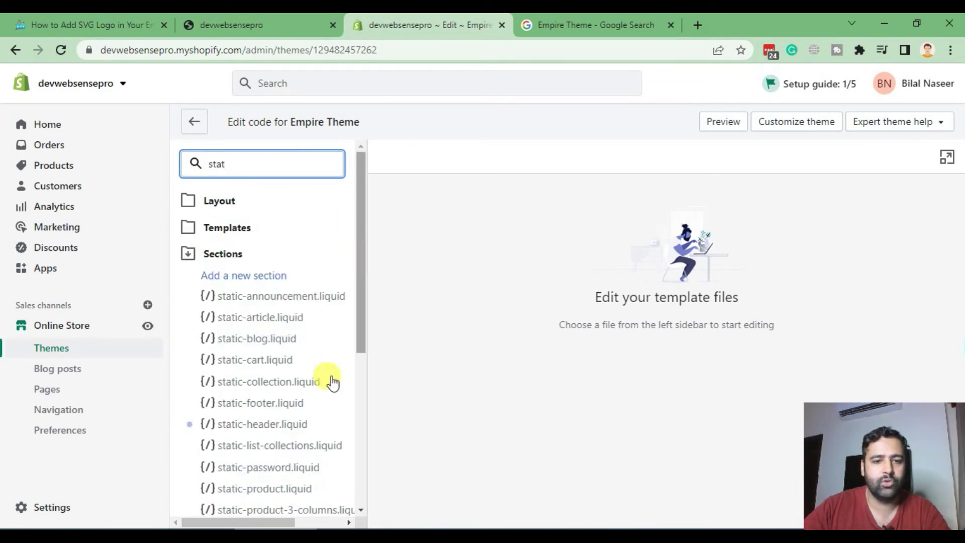
click(236, 423)
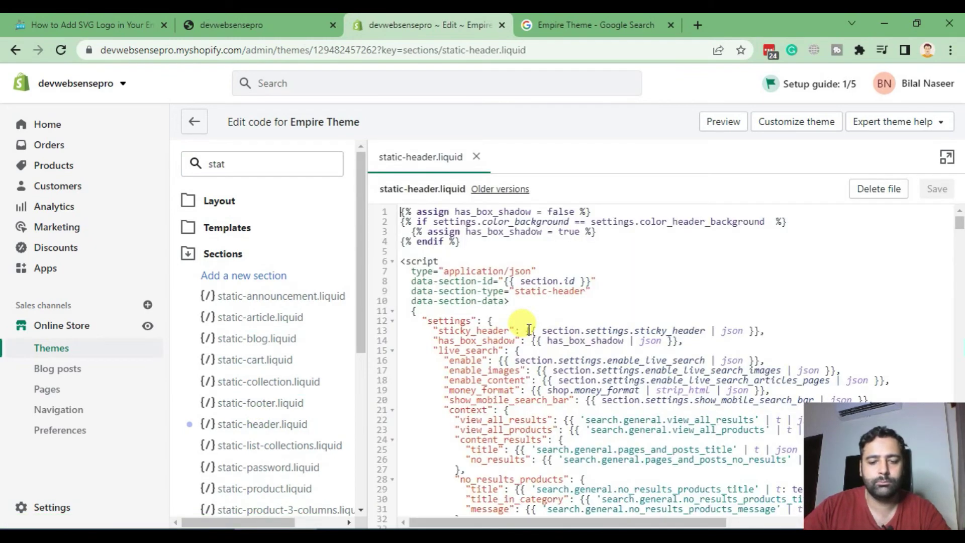
Check the starting line number given in the SVG logo tutorial
click(95, 25)
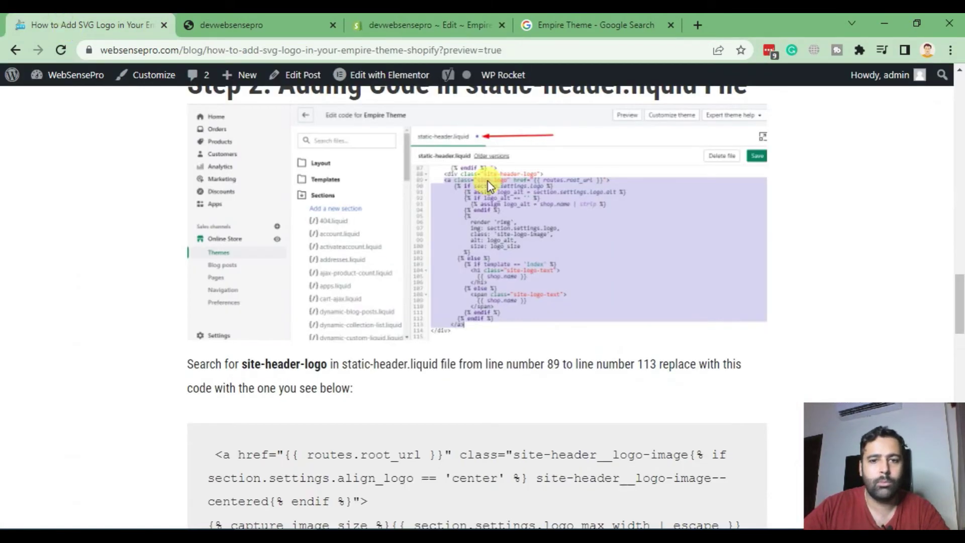
scroll(545, 236, down, 3)
drag(485, 222, 572, 222)
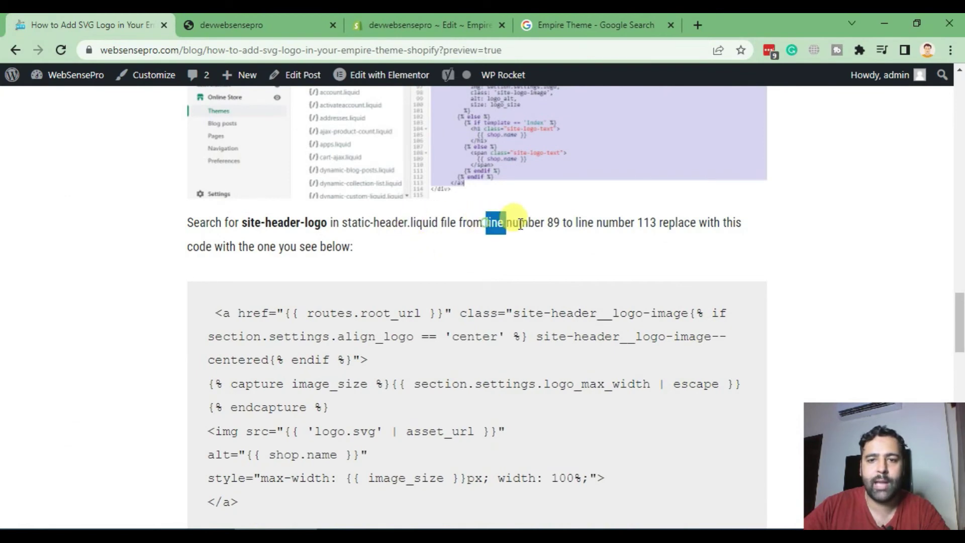
Locate the site-header-logo div at line 88 in static-header.liquid
click(478, 25)
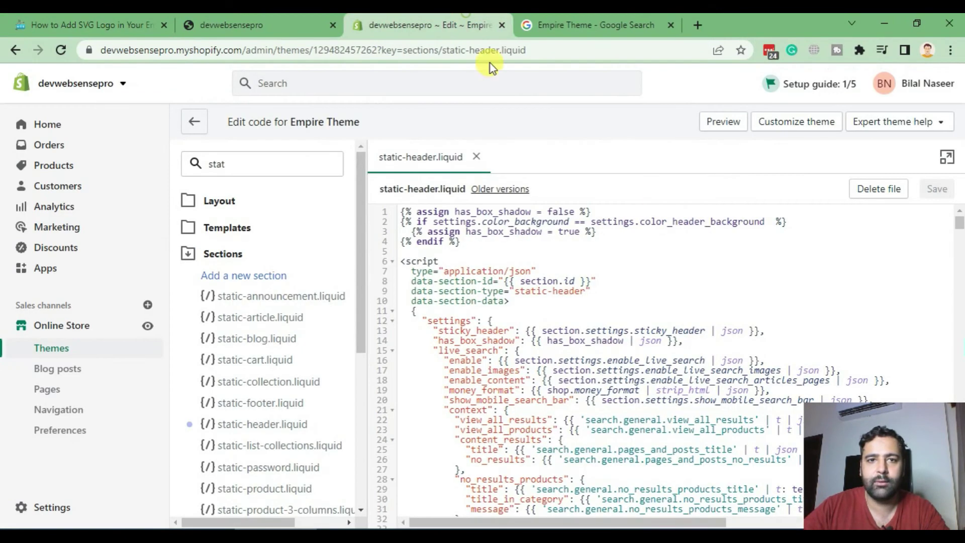
scroll(687, 236, down, 6)
scroll(684, 232, down, 4)
scroll(684, 232, down, 4)
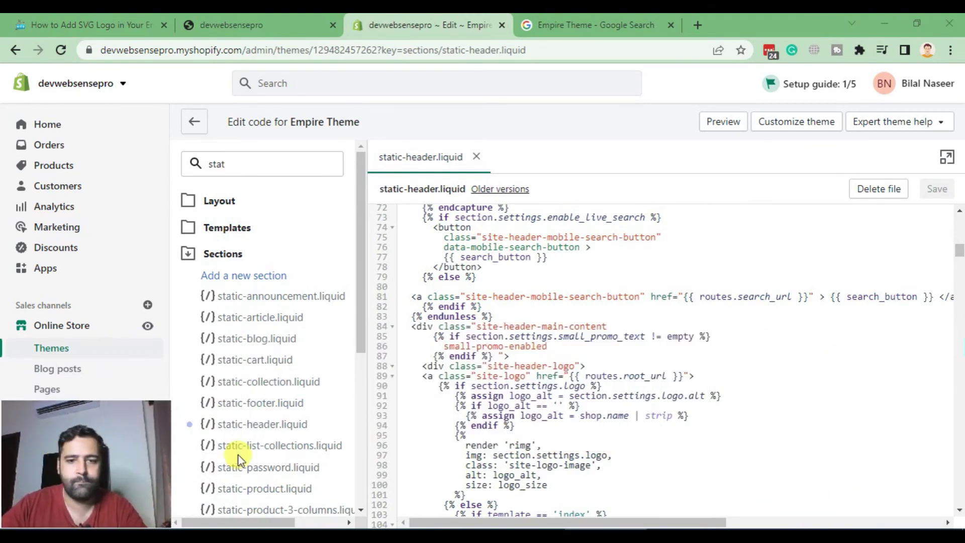
scroll(472, 302, down, 3)
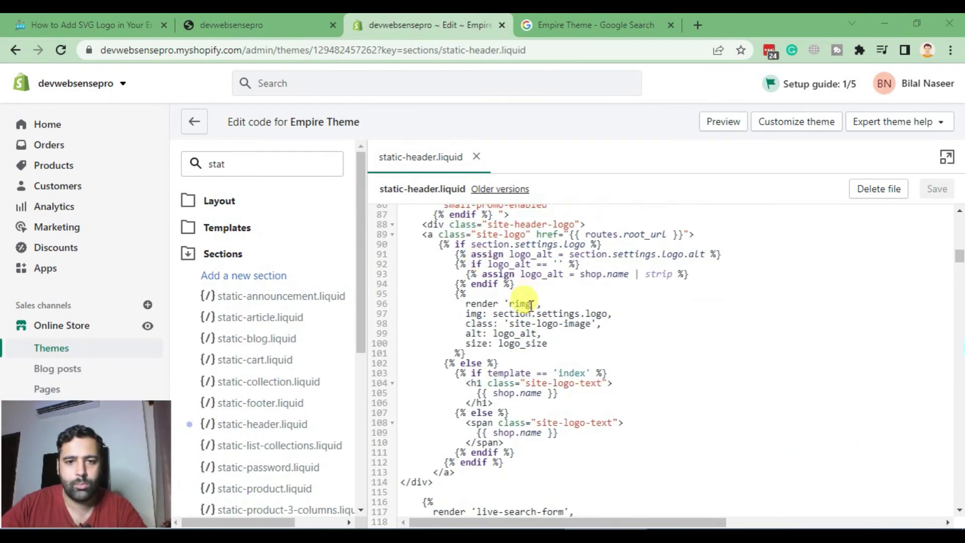
click(428, 235)
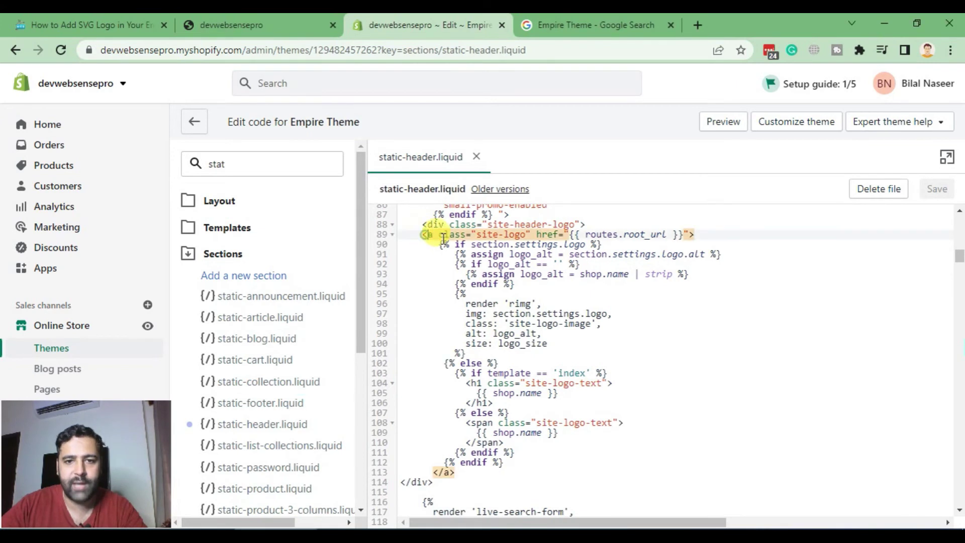
click(439, 227)
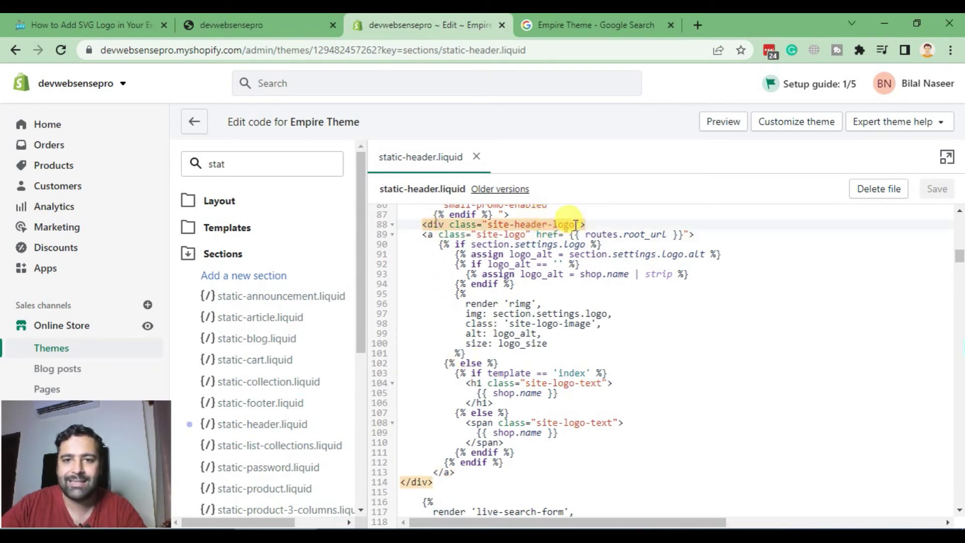
mouse_move(575, 224)
mouse_down()
mouse_move(489, 225)
mouse_move(567, 225)
mouse_up()
click(483, 254)
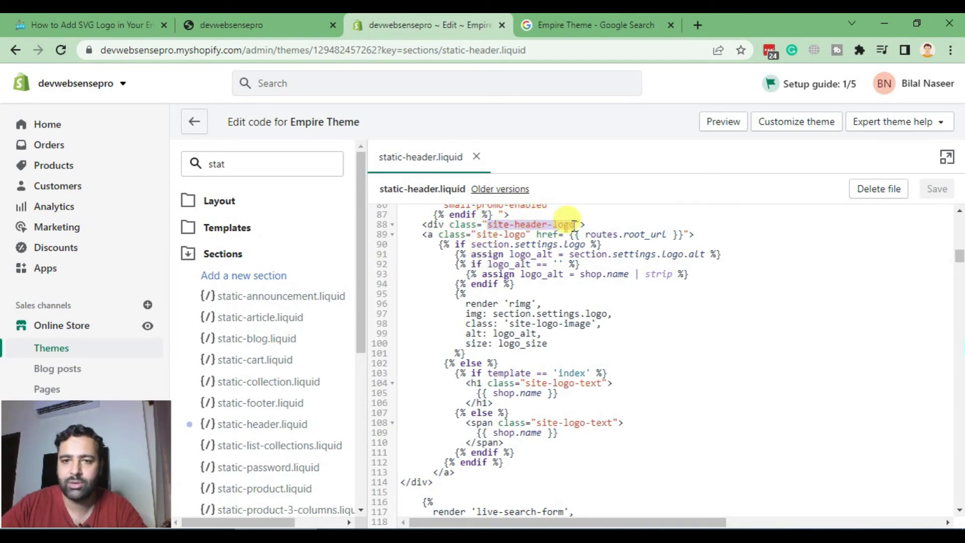
click(534, 301)
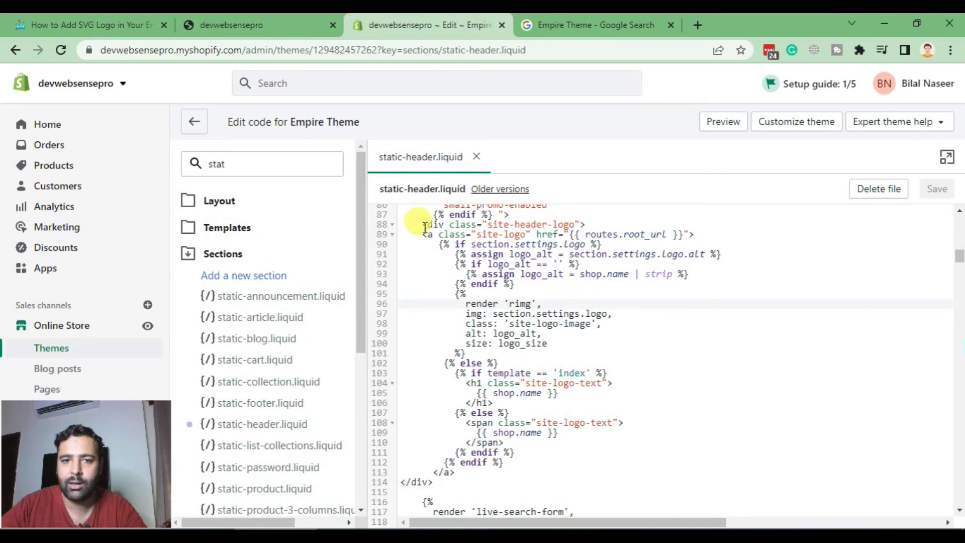
Comment out the old logo code on lines 89–113 with Ctrl+/
drag(425, 227, 530, 382)
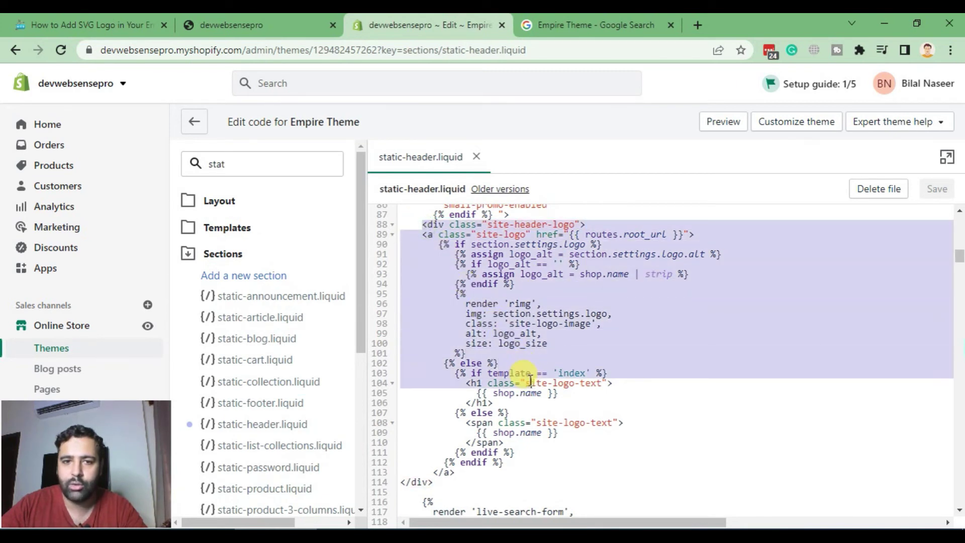
click(421, 241)
mouse_move(422, 234)
mouse_down()
mouse_move(491, 401)
mouse_move(493, 476)
mouse_up()
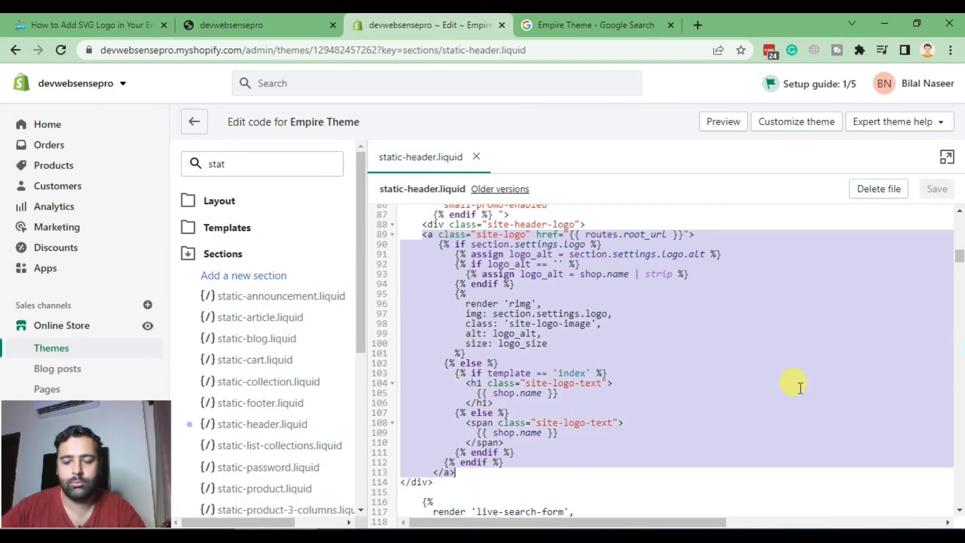
key(ctrl+slash)
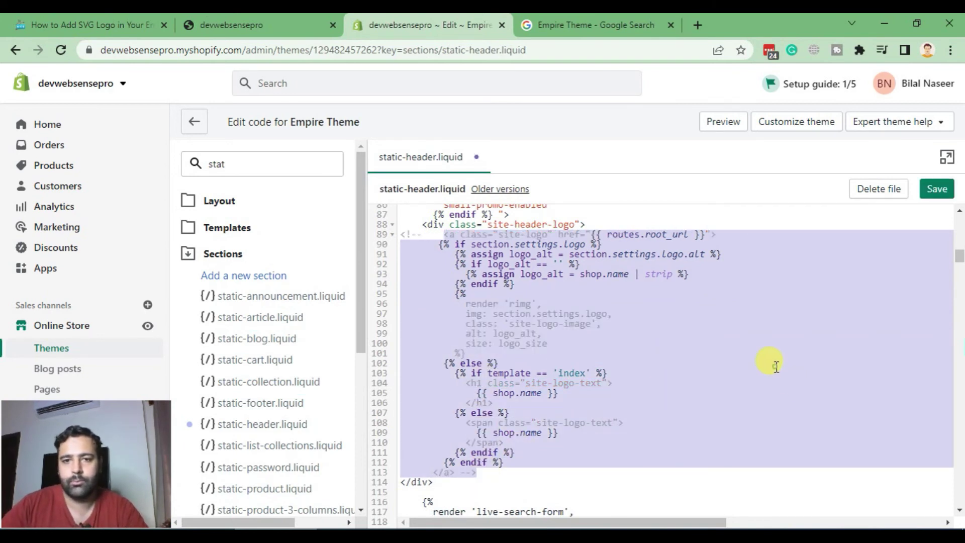
click(776, 366)
click(478, 473)
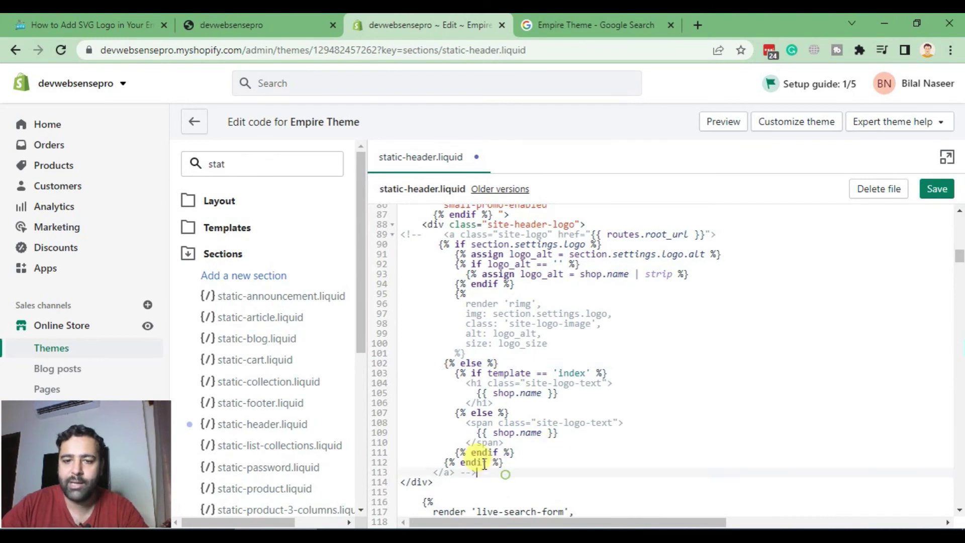
drag(481, 472, 399, 234)
Paste the tutorial's logo.svg <a><img> snippet after line 88
click(631, 224)
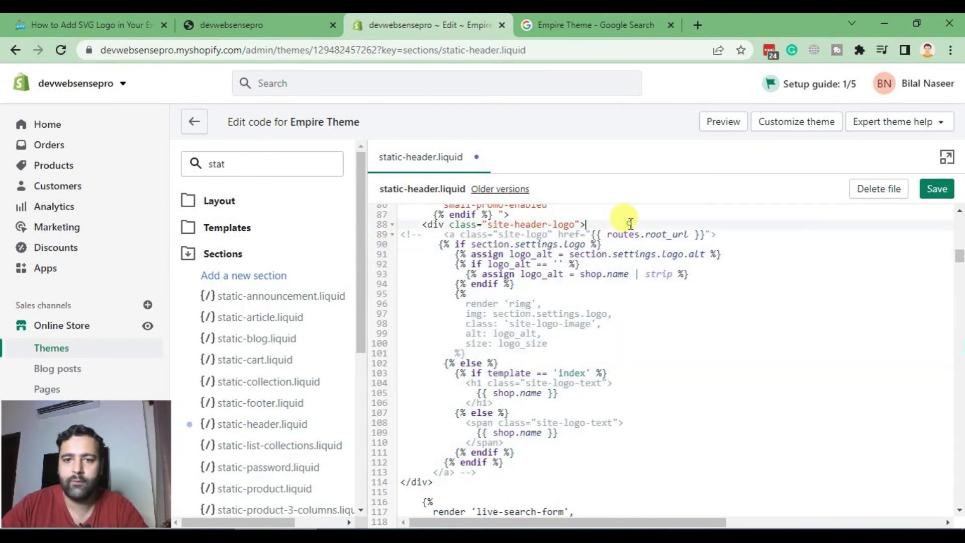
key(Return)
key(Return)
key(Return)
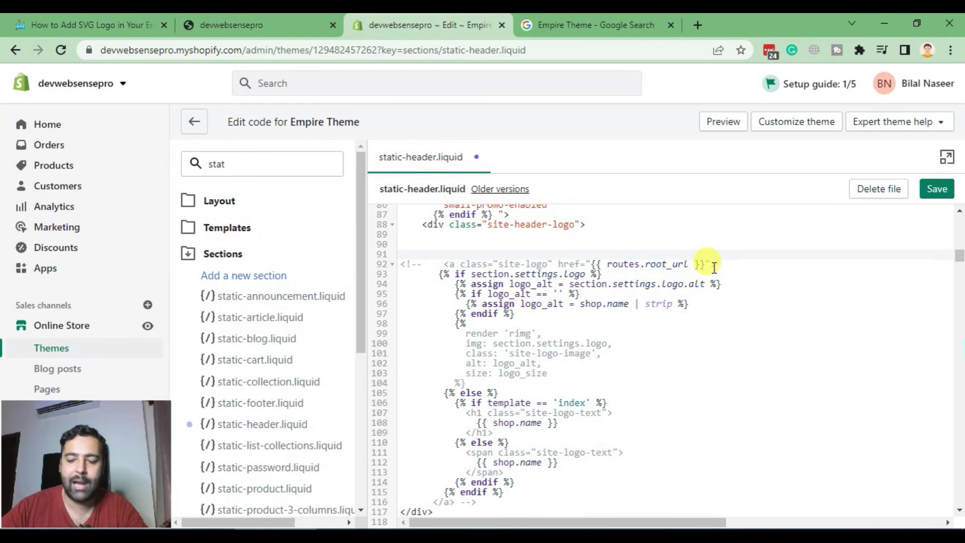
click(116, 15)
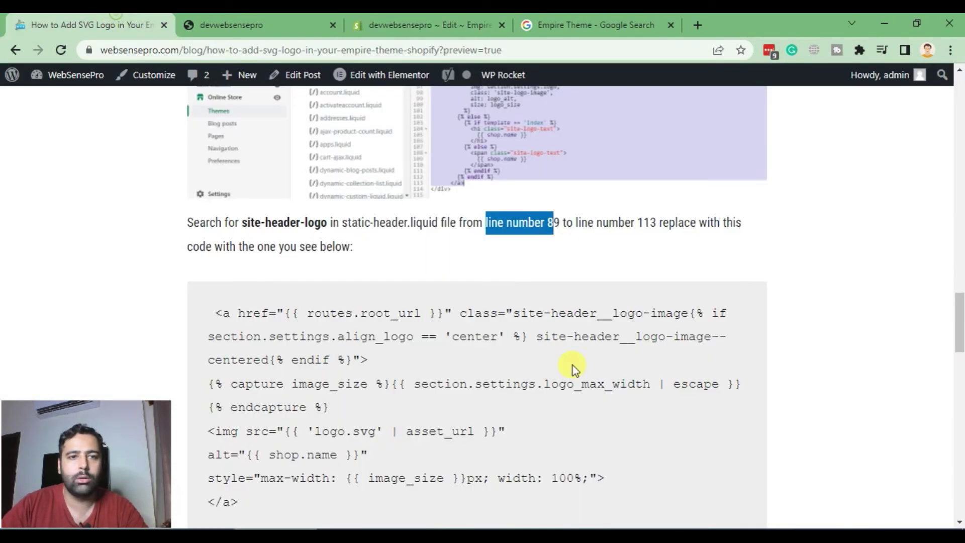
scroll(572, 366, down, 3)
mouse_move(255, 366)
mouse_down()
mouse_move(210, 231)
mouse_move(208, 168)
mouse_up()
click(397, 23)
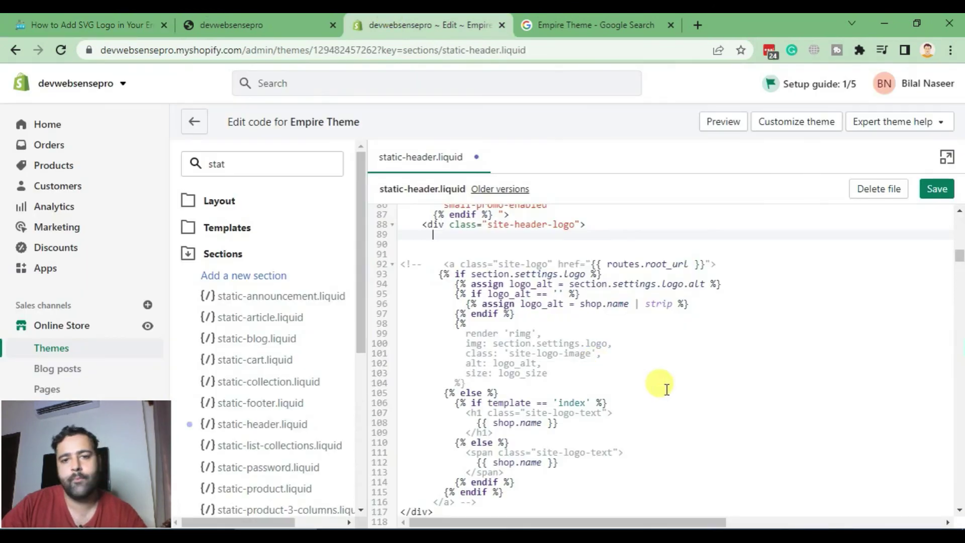
key(ctrl+v)
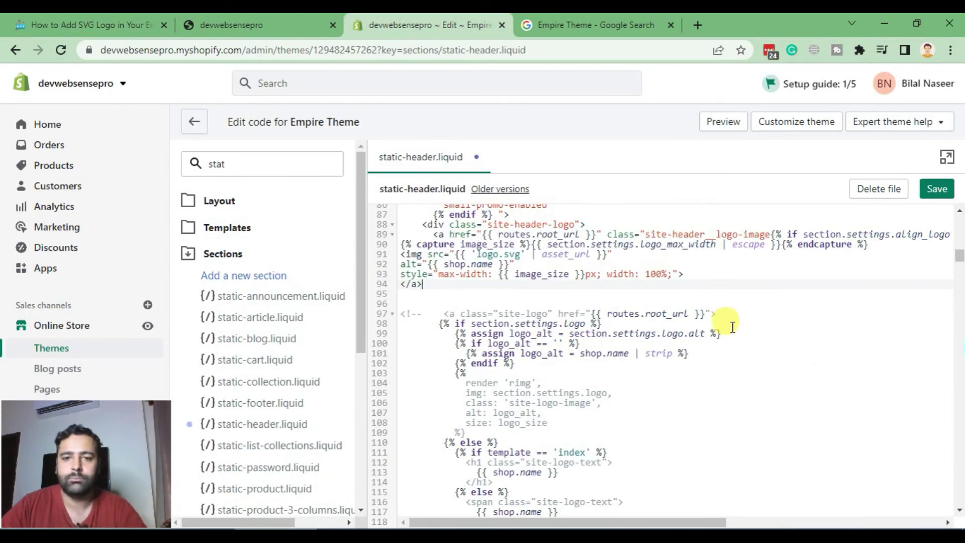
Save the edited static-header.liquid file
click(937, 190)
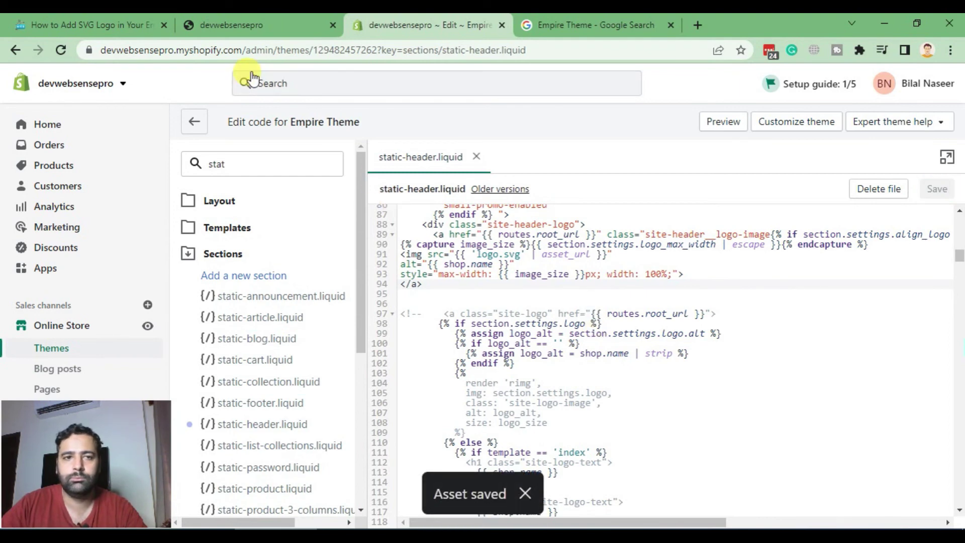
click(246, 27)
click(448, 24)
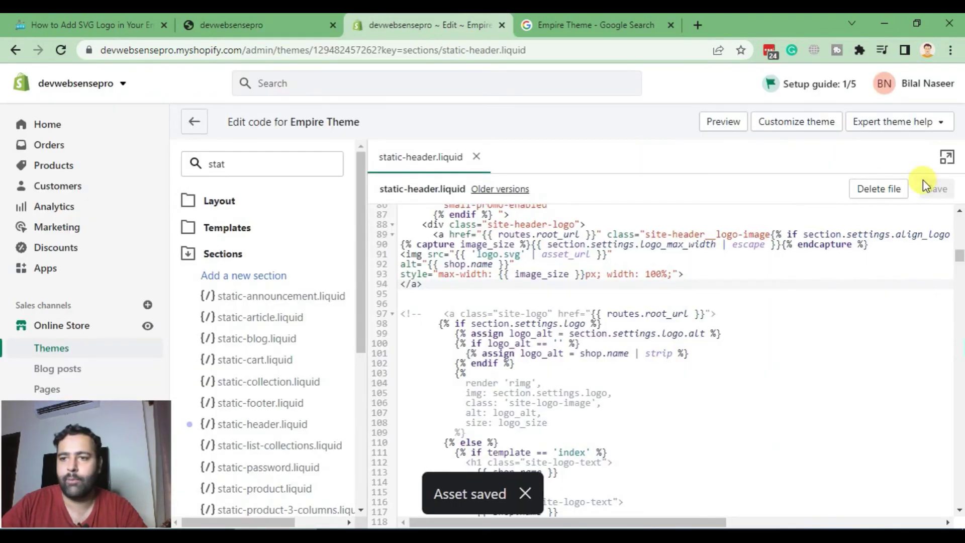
Reload the storefront preview to show the mrsstonestore SVG logo in the header
click(265, 23)
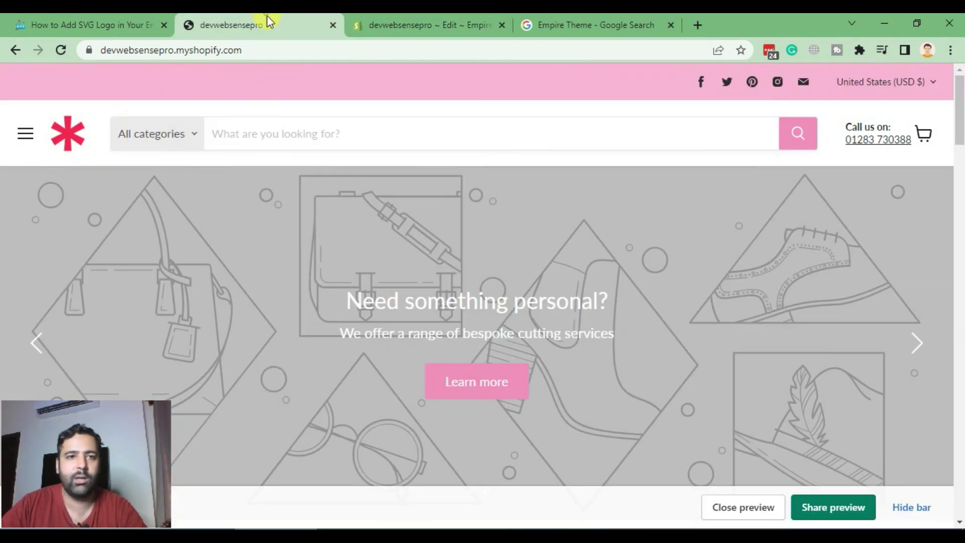
click(61, 50)
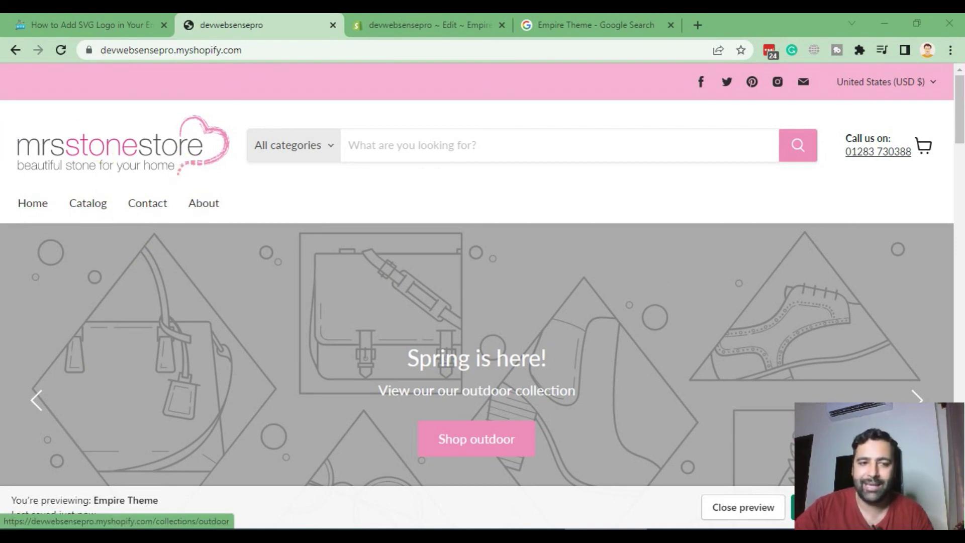
scroll(477, 402, down, 5)
scroll(477, 402, up, 5)
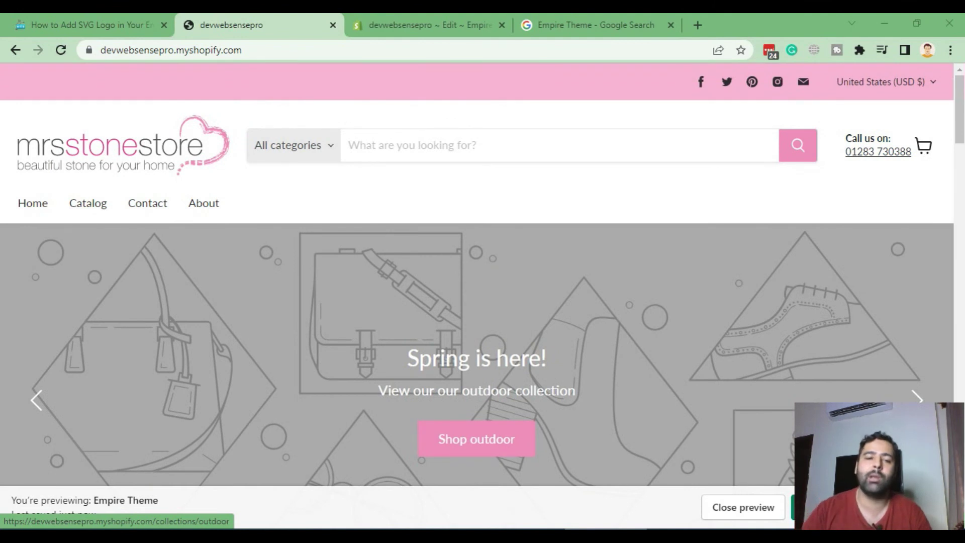